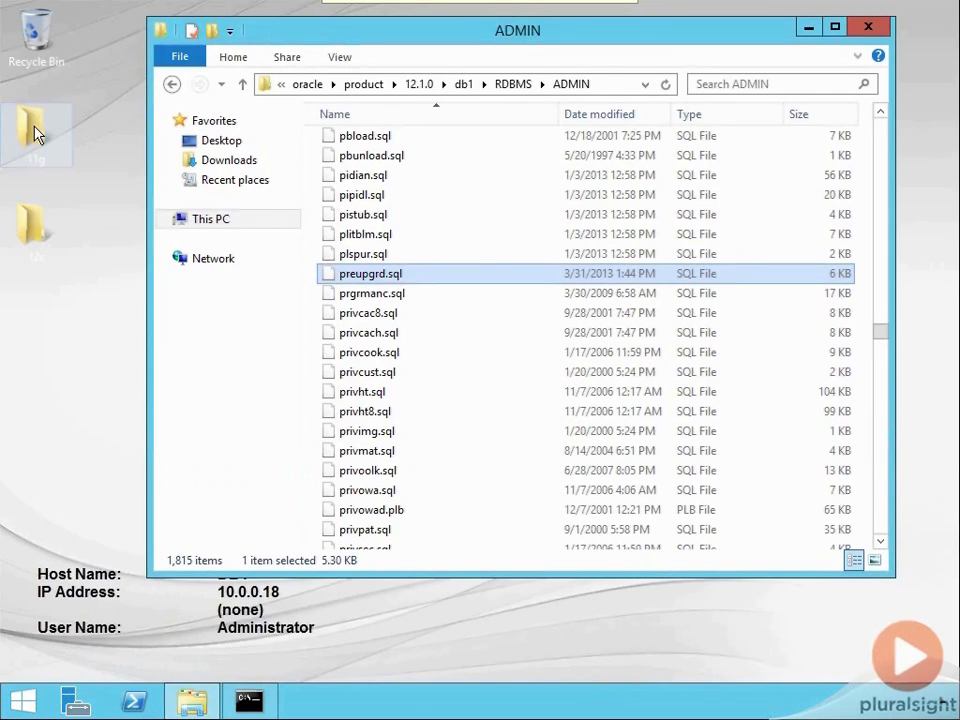
Copy the full path of the Oracle 12.1.0 RDBMS\ADMIN folder that contains preupgrd.sql.
click(36, 235)
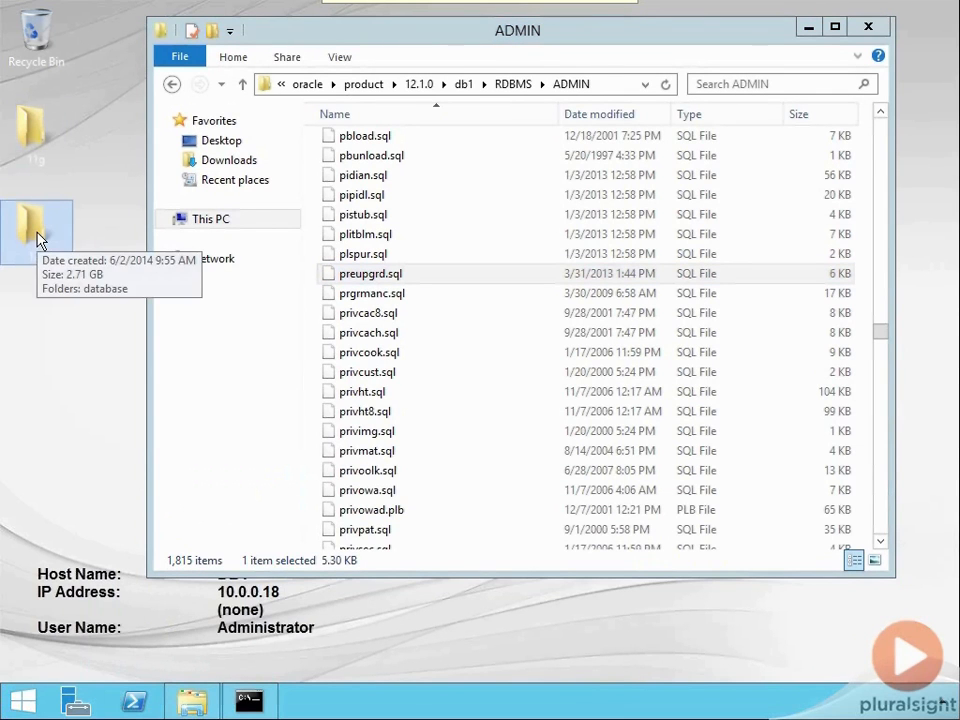
click(264, 86)
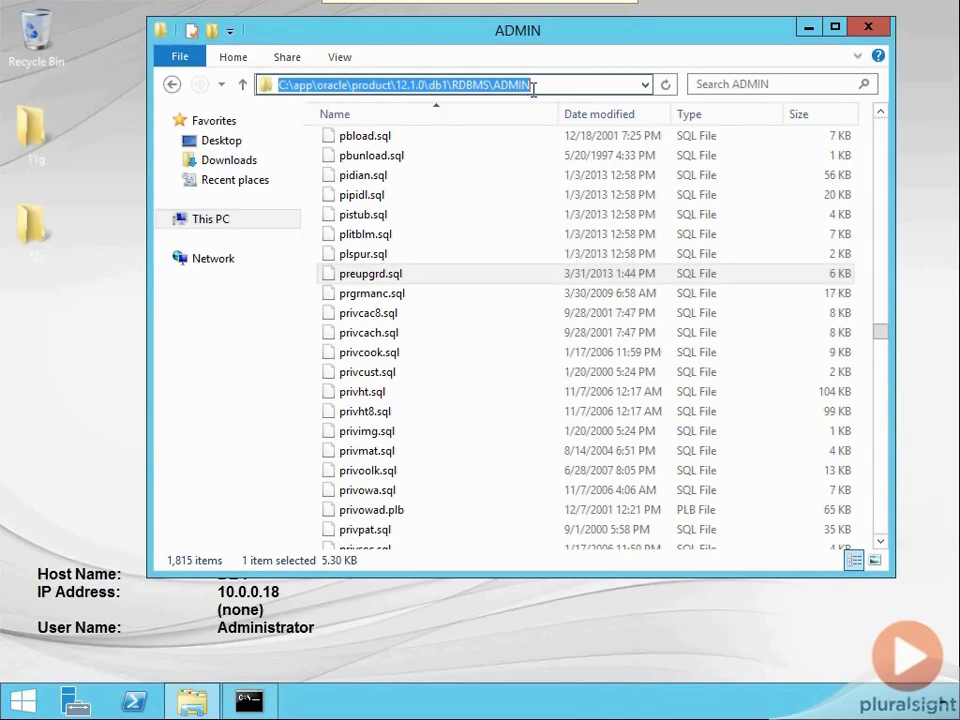
click(349, 284)
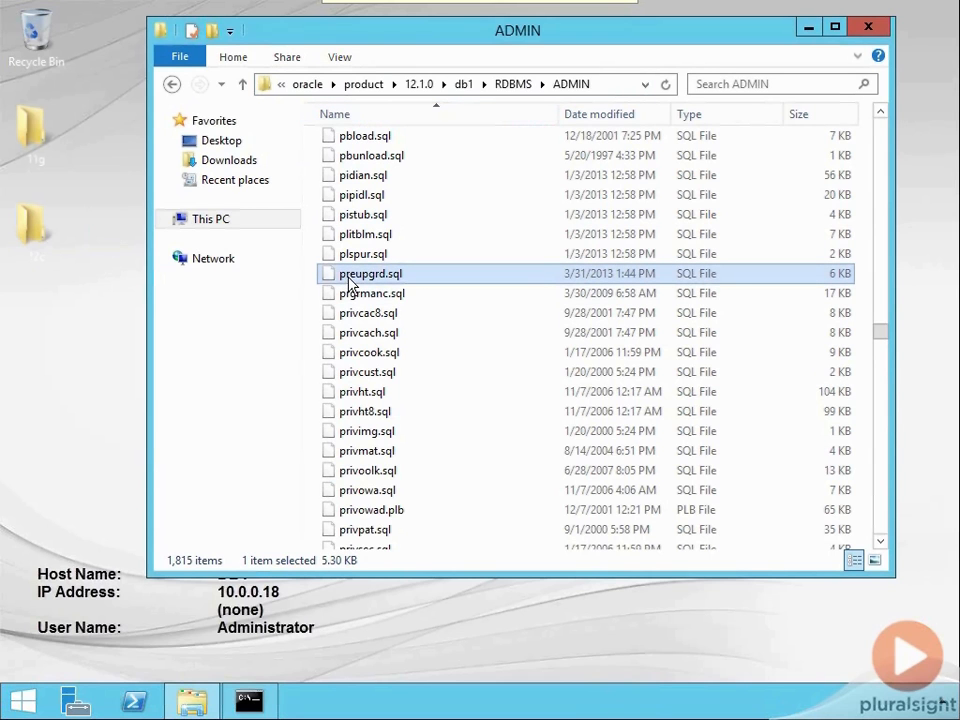
click(268, 86)
key(cmd+c)
right_click(303, 88)
click(318, 143)
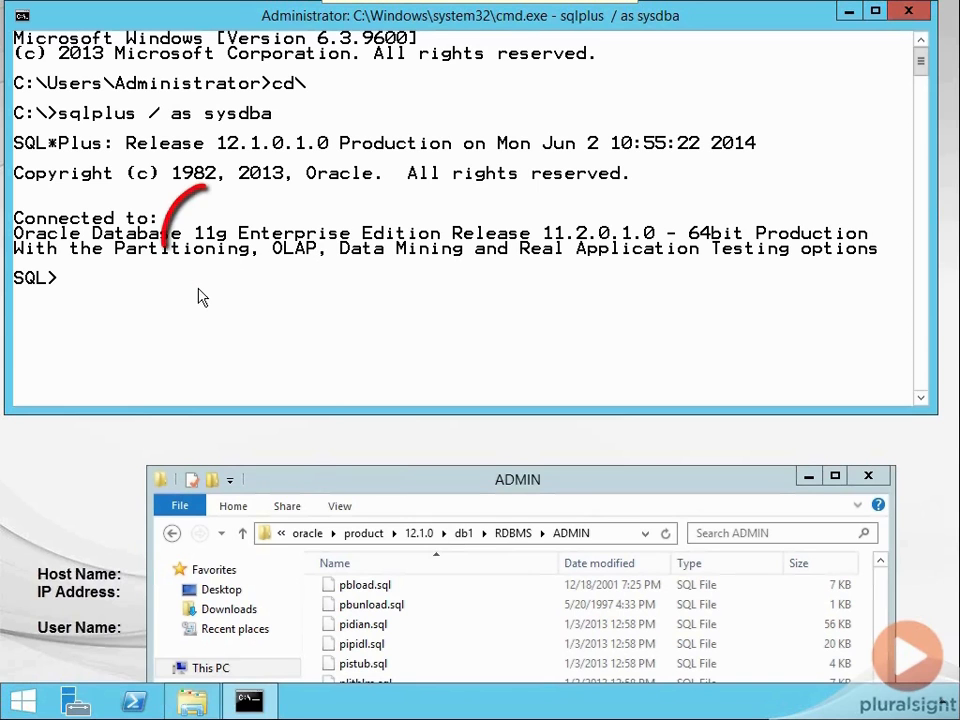
Run the pre-upgrade script @C:\app\oracle\product\12.1.0\db1\RDBMS\ADMIN\preupgrd.sql in the SQL*Plus session, reusing the copied path.
text(@)
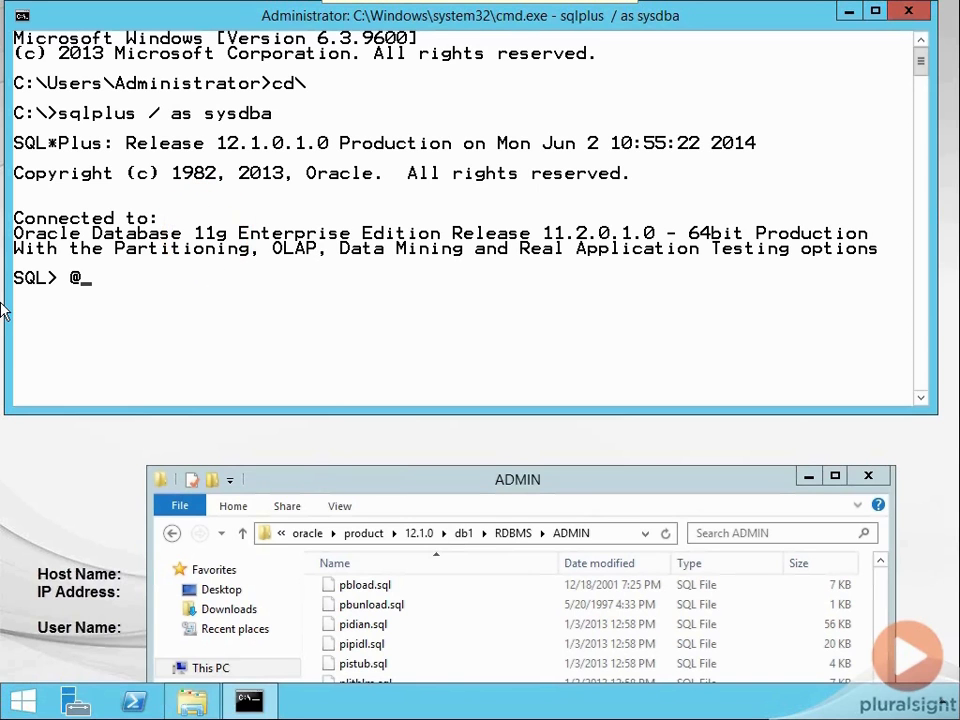
click(24, 15)
mouse_move(120, 168)
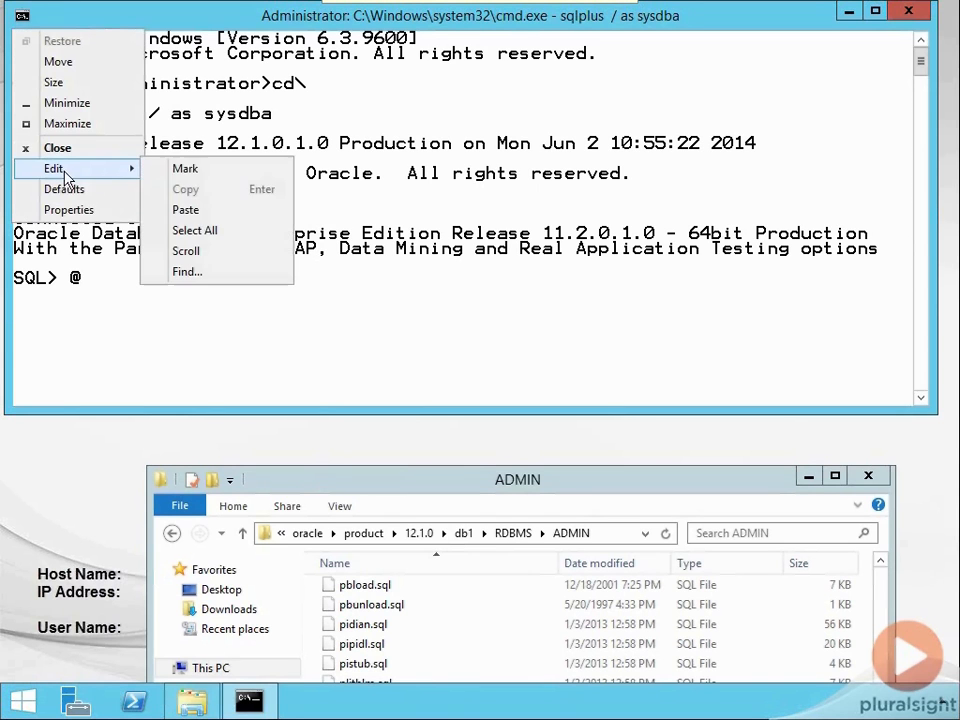
click(186, 210)
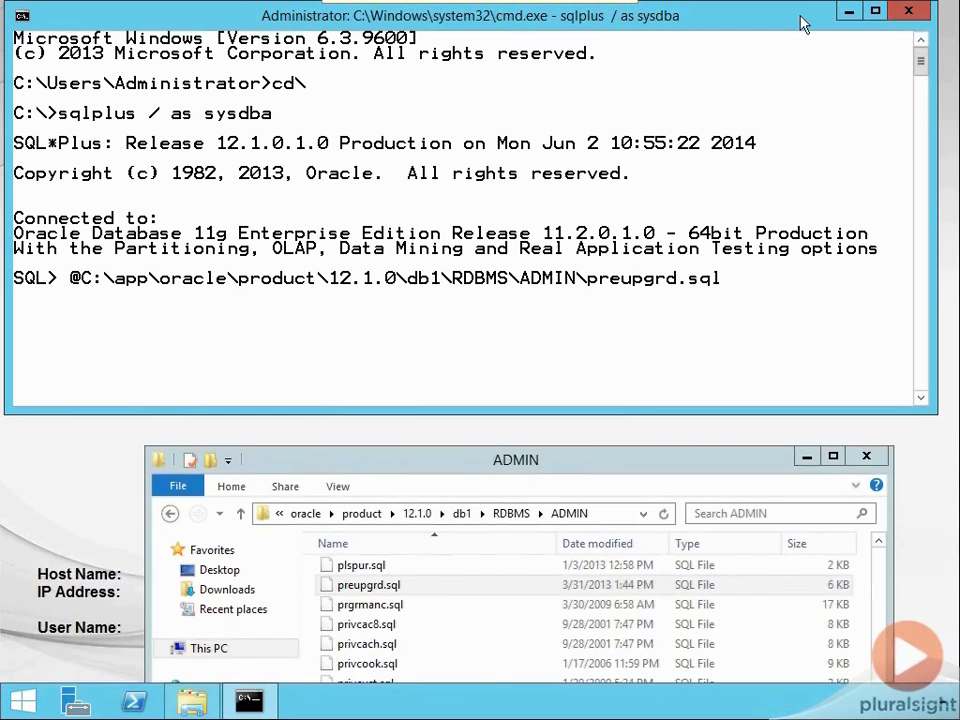
key(Return)
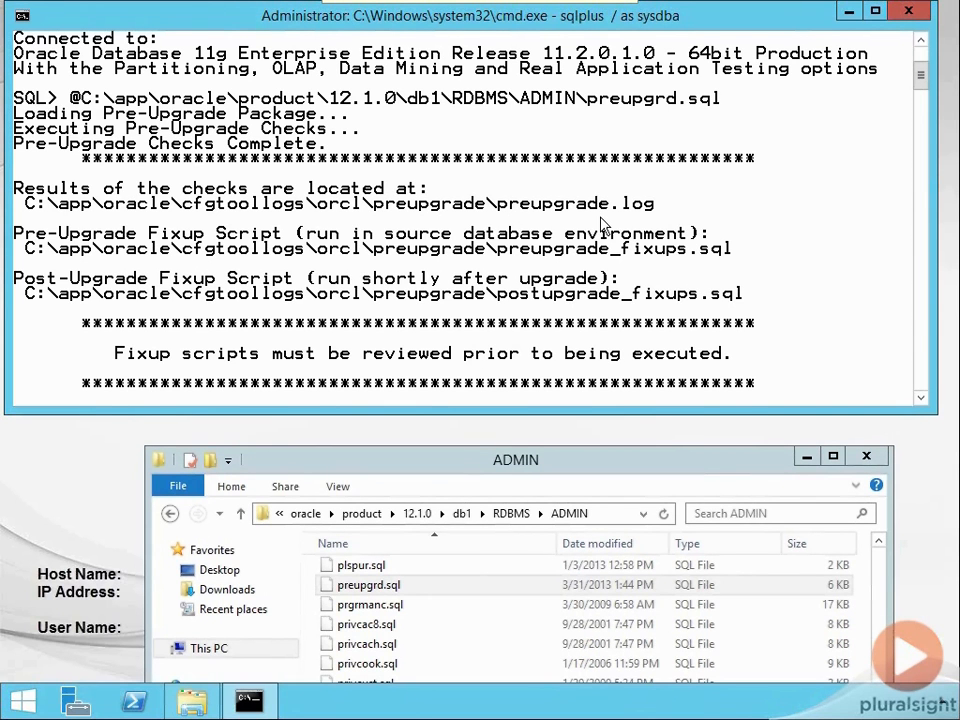
Review the pre-upgrade check output down to the final prompt, then minimize the SQL*Plus and ADMIN folder windows.
scroll(527, 250, down, 1)
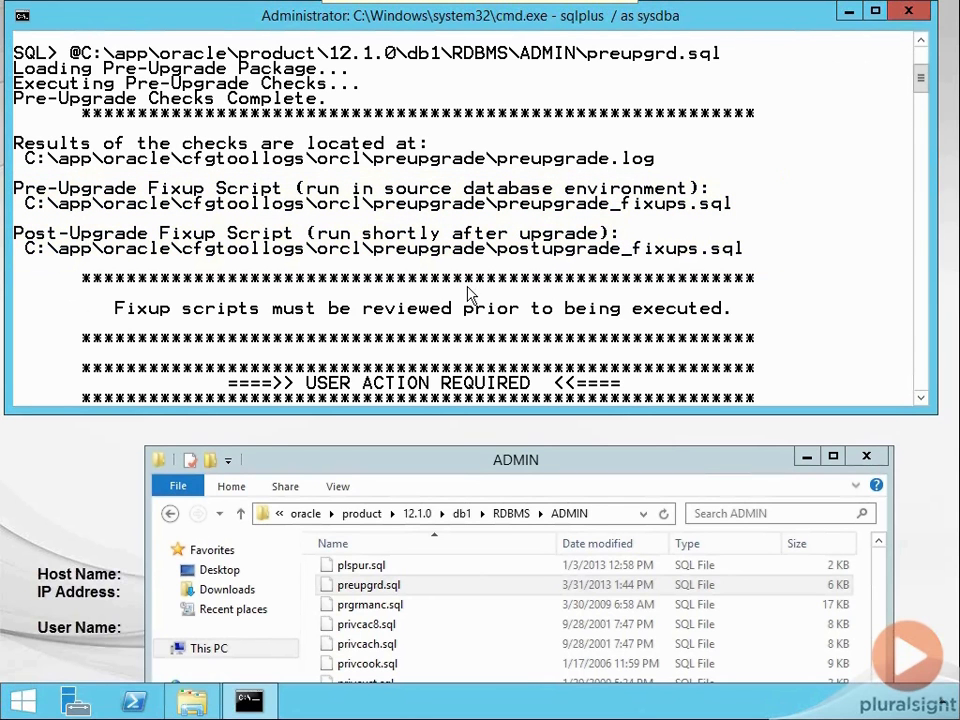
scroll(470, 294, down, 3)
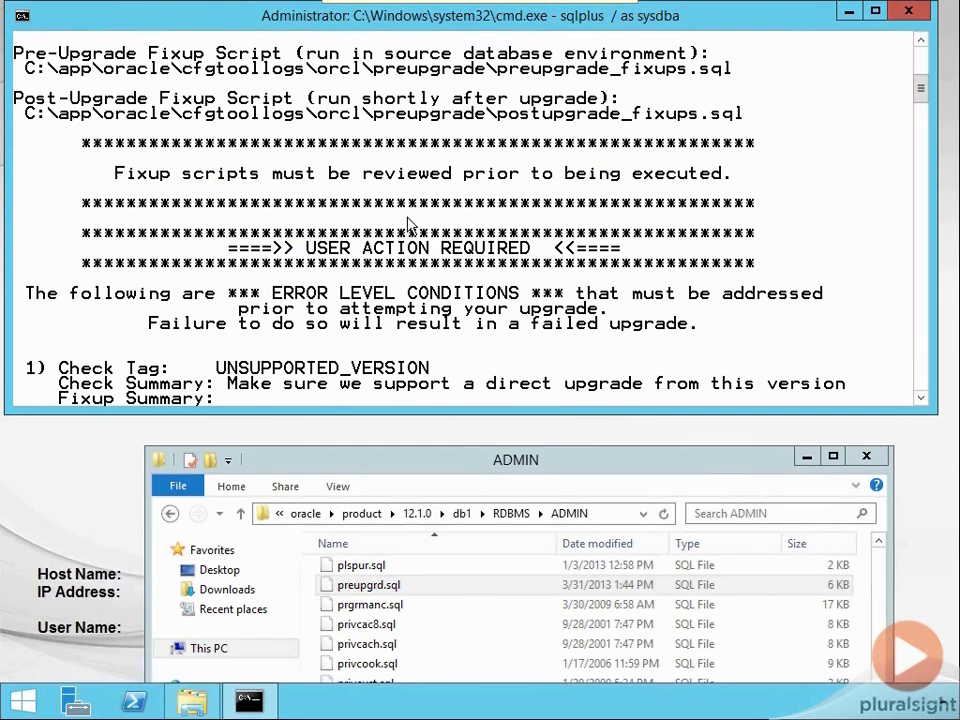
scroll(409, 225, down, 1)
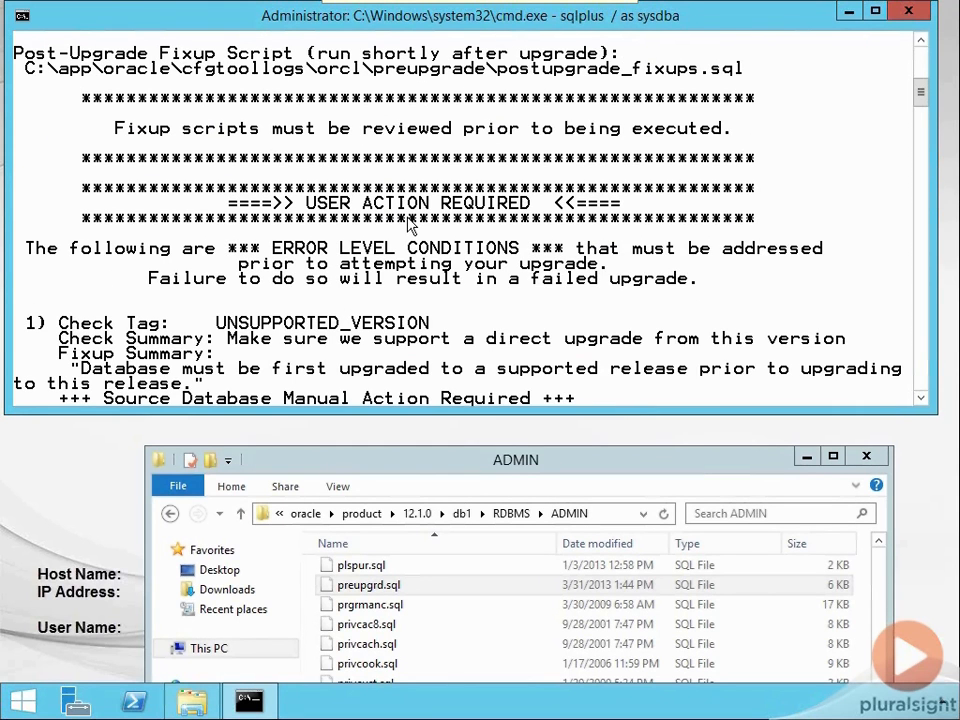
scroll(409, 225, down, 1)
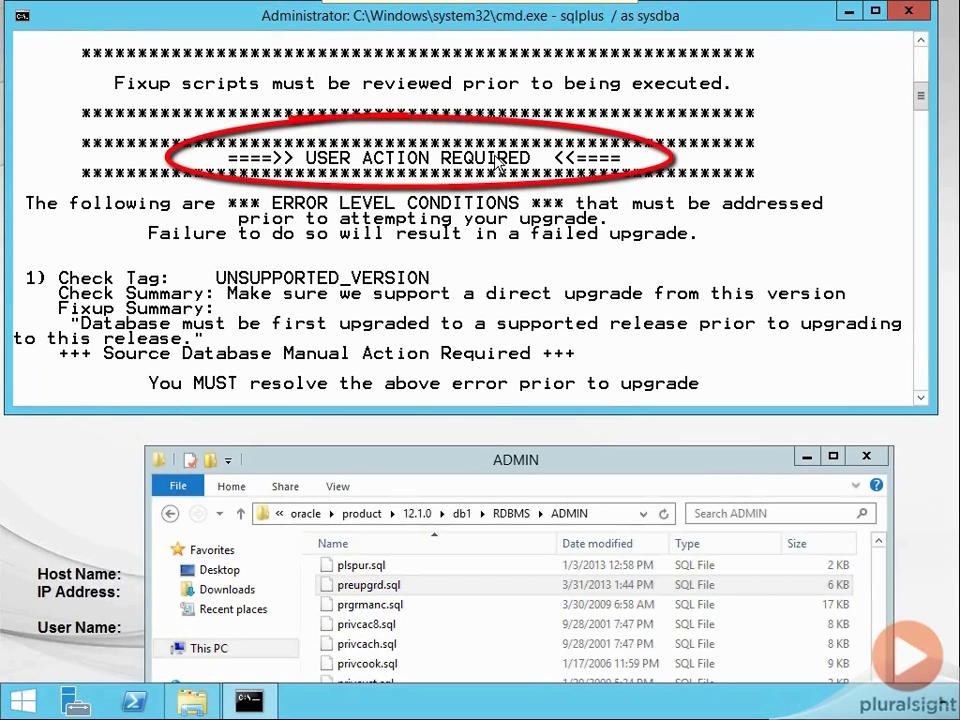
scroll(380, 180, down, 1)
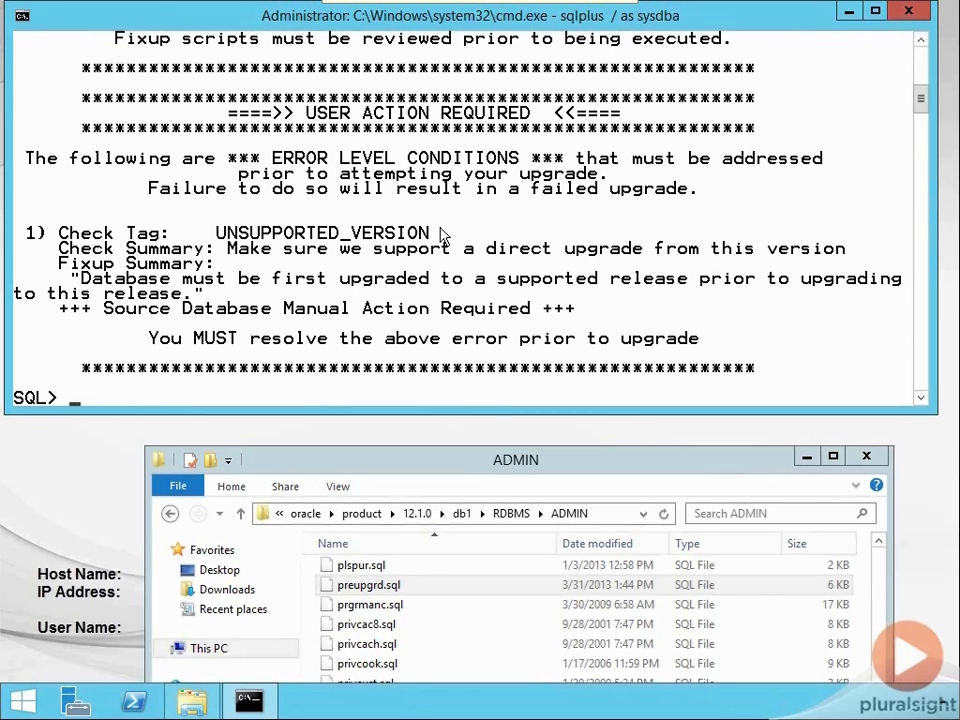
scroll(523, 258, down, 2)
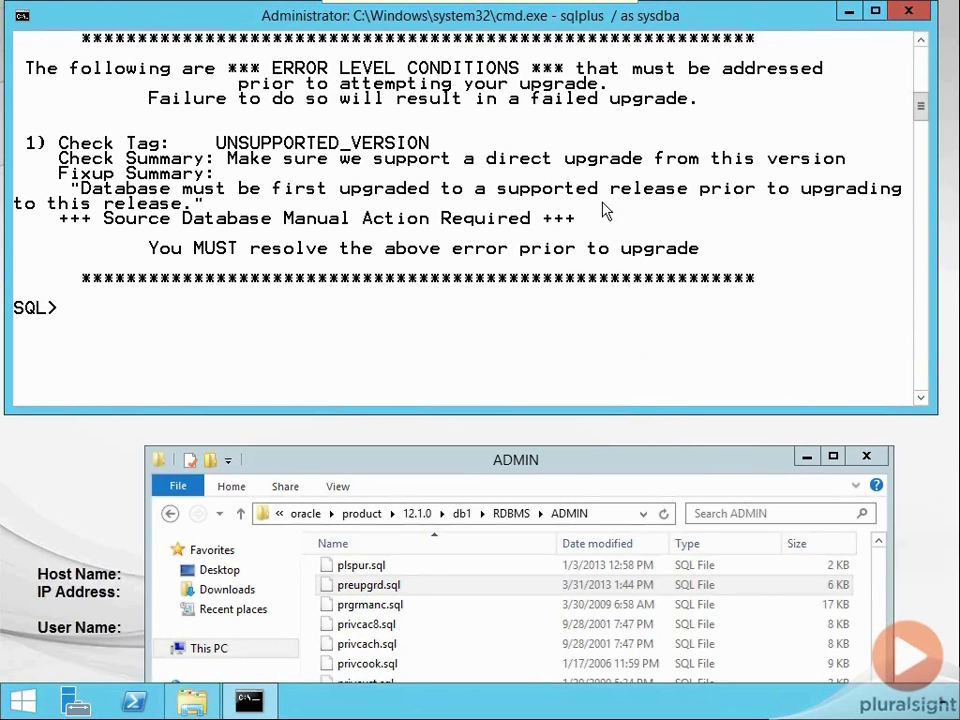
click(848, 11)
click(806, 456)
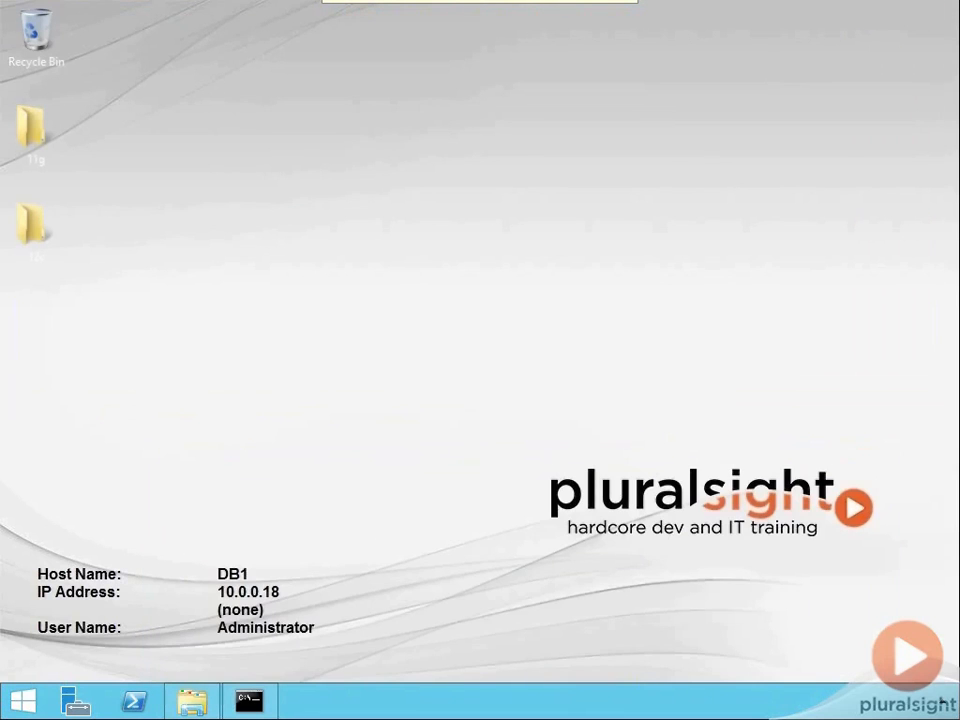
click(21, 701)
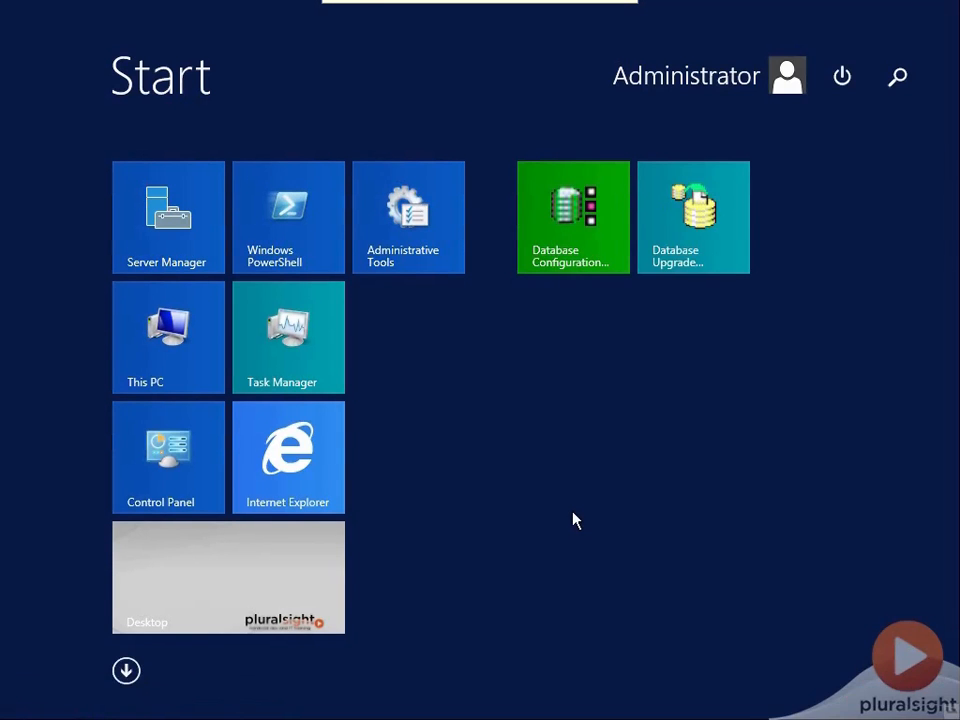
text(upgrade assist)
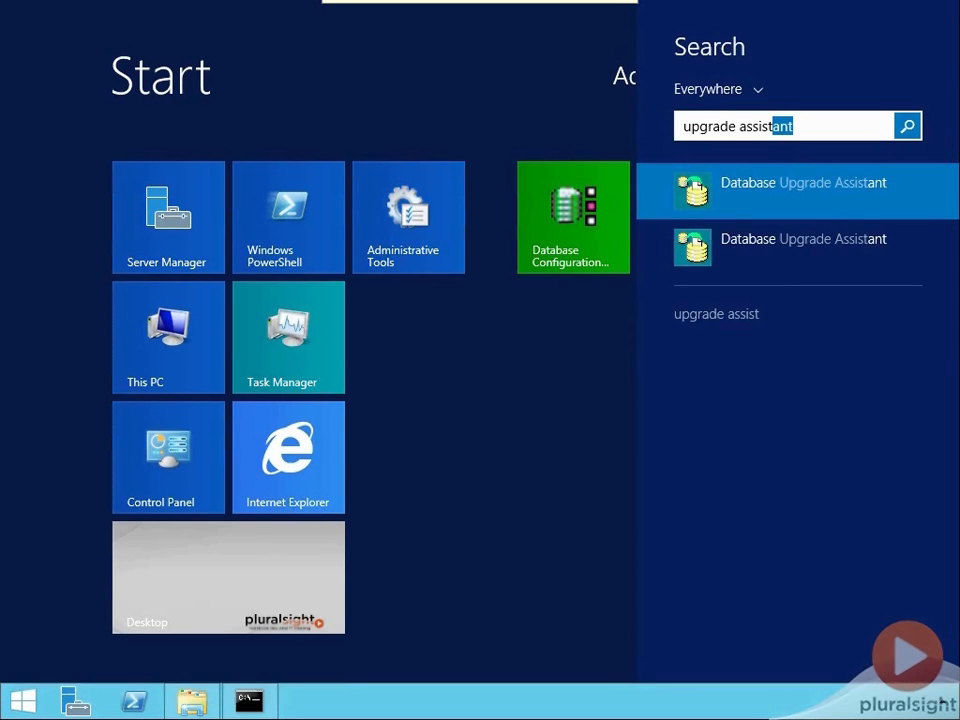
click(773, 191)
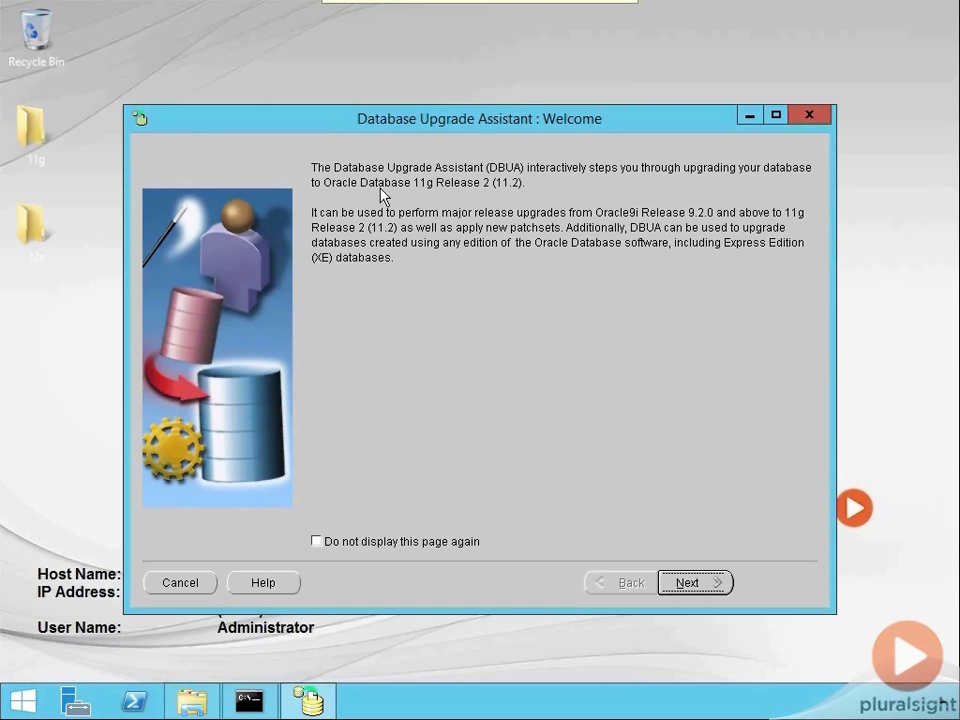
click(818, 117)
click(584, 356)
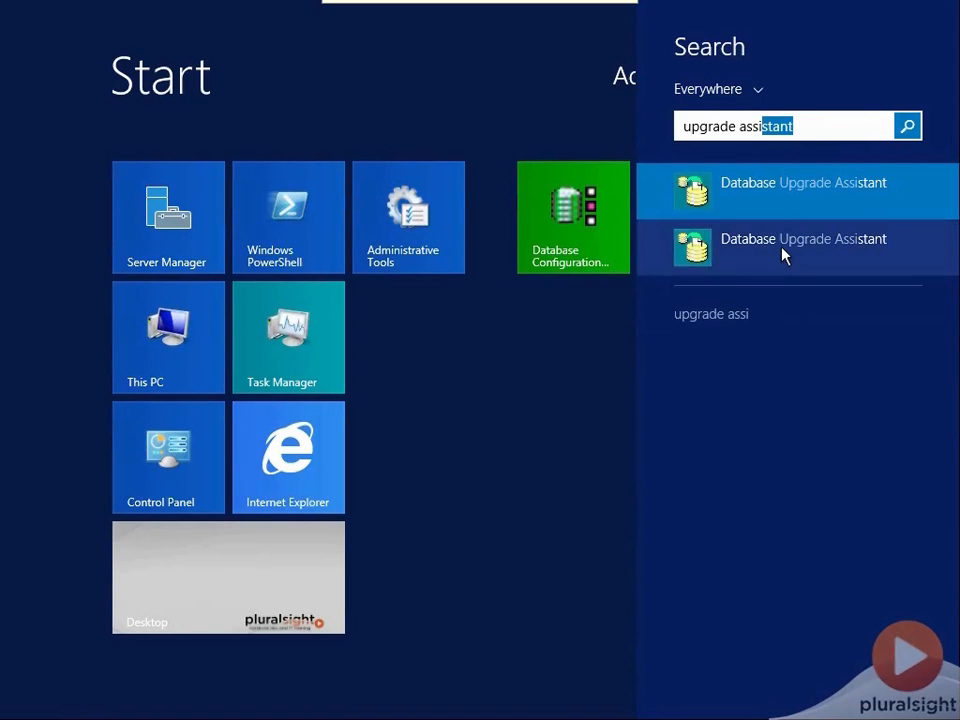
Search for the upgrade assistant, launch the Oracle 12c Database Upgrade Assistant, and continue with the Upgrade Oracle Database operation.
click(783, 255)
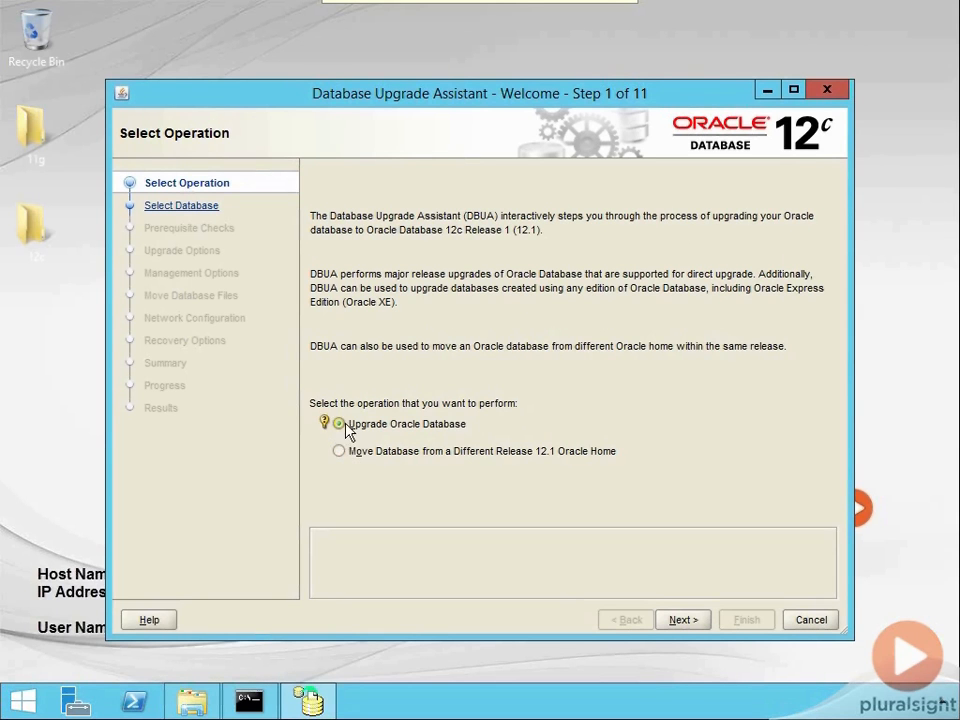
click(680, 620)
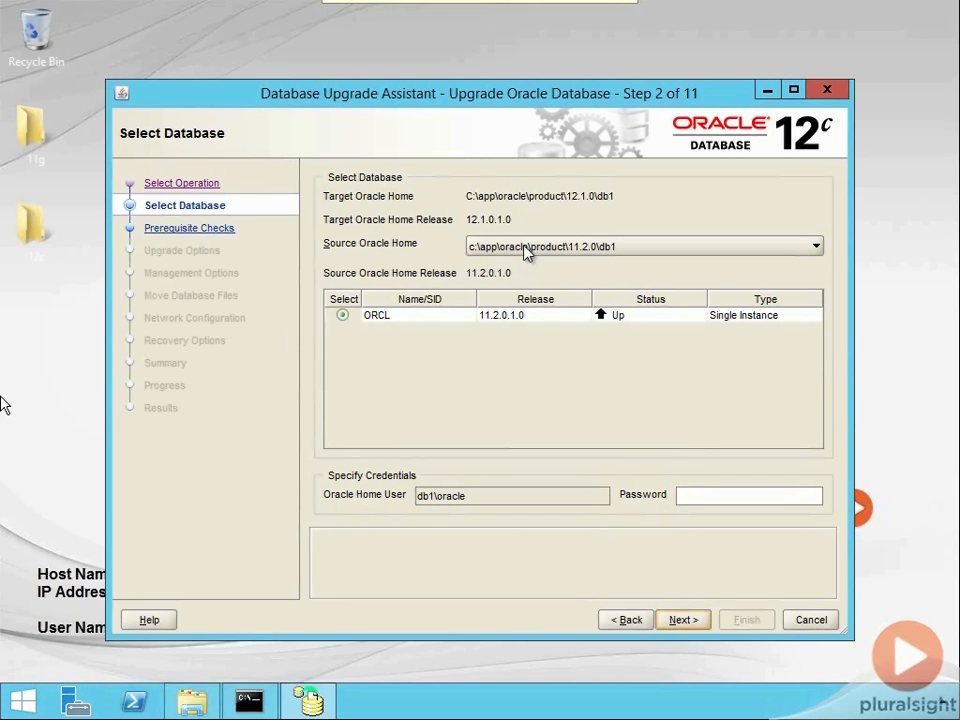
Keep c:\app\oracle\product\11.2.0\db1 as the source Oracle home and enter the Oracle home user's password.
click(816, 247)
click(816, 247)
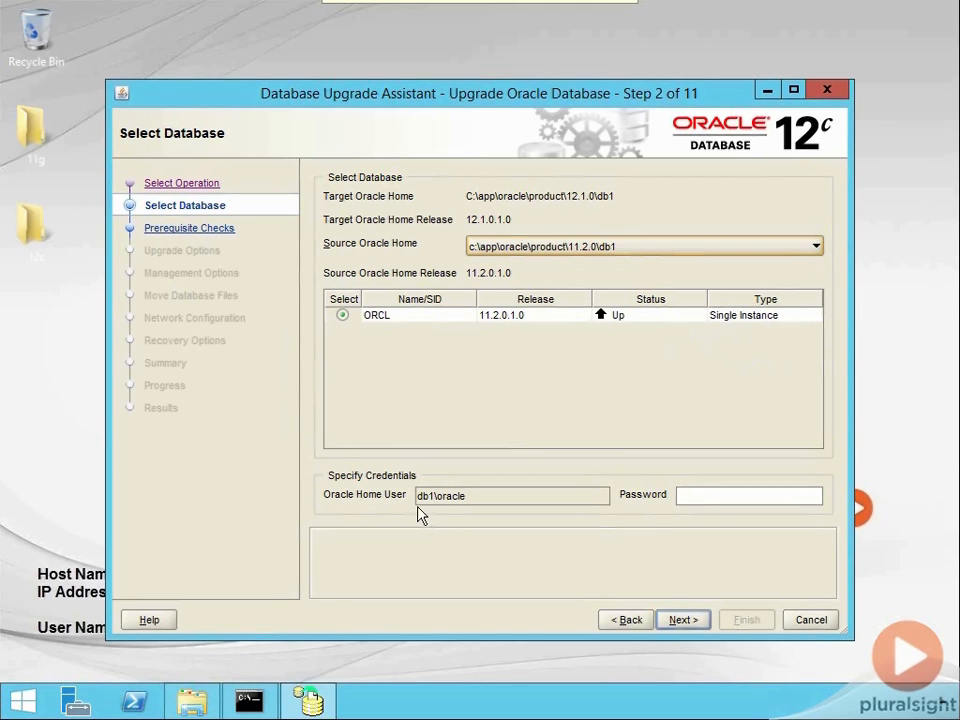
click(727, 497)
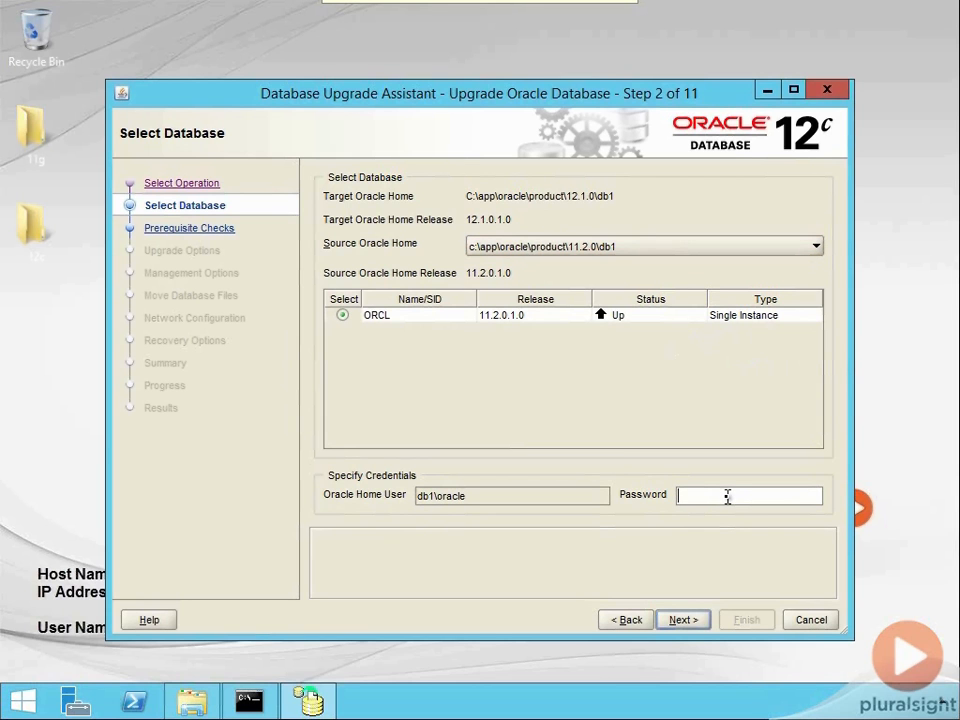
text(********)
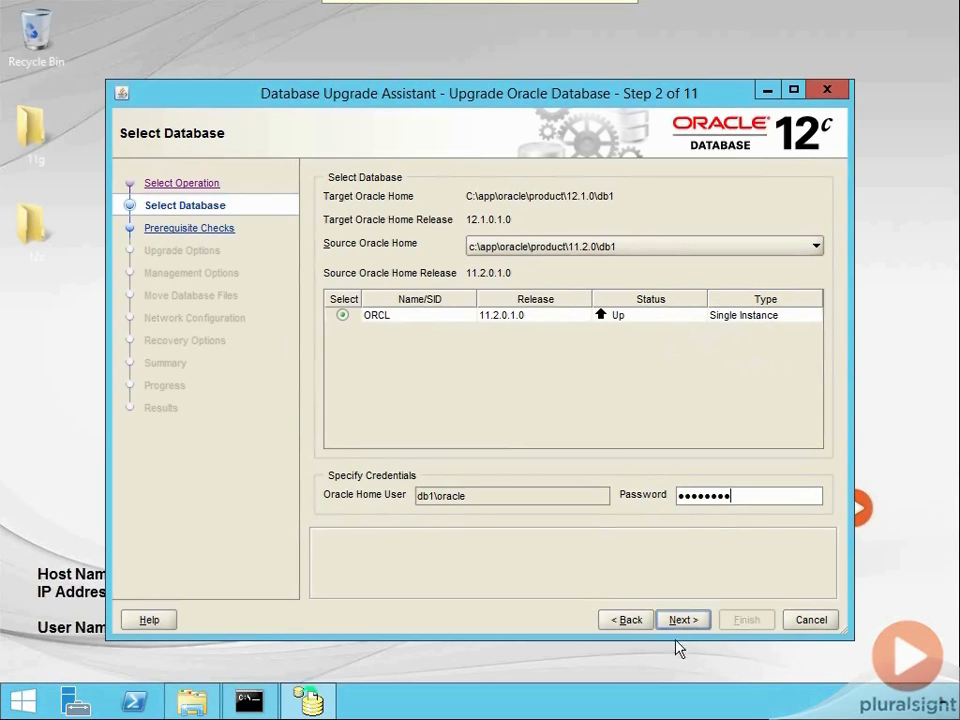